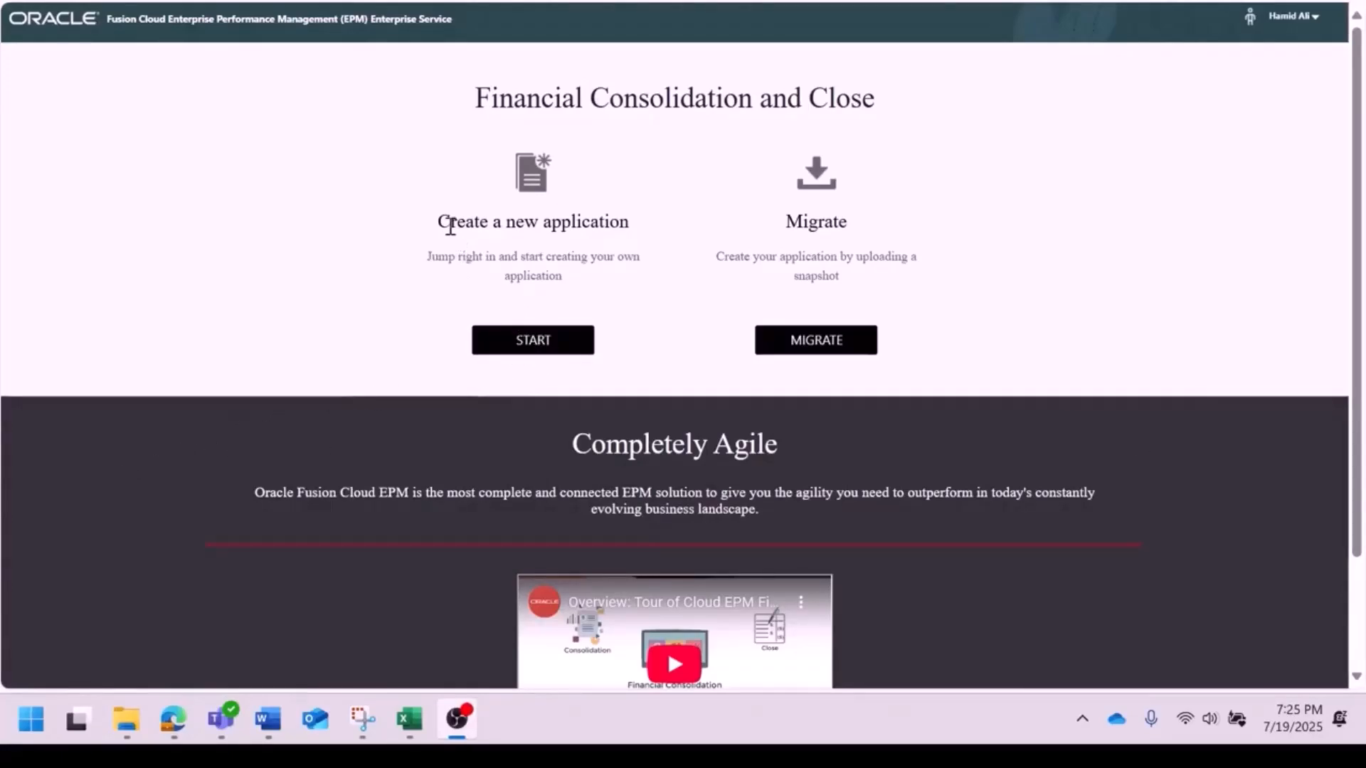
pyautogui.moveTo(446, 225); pyautogui.dragTo(629, 223)
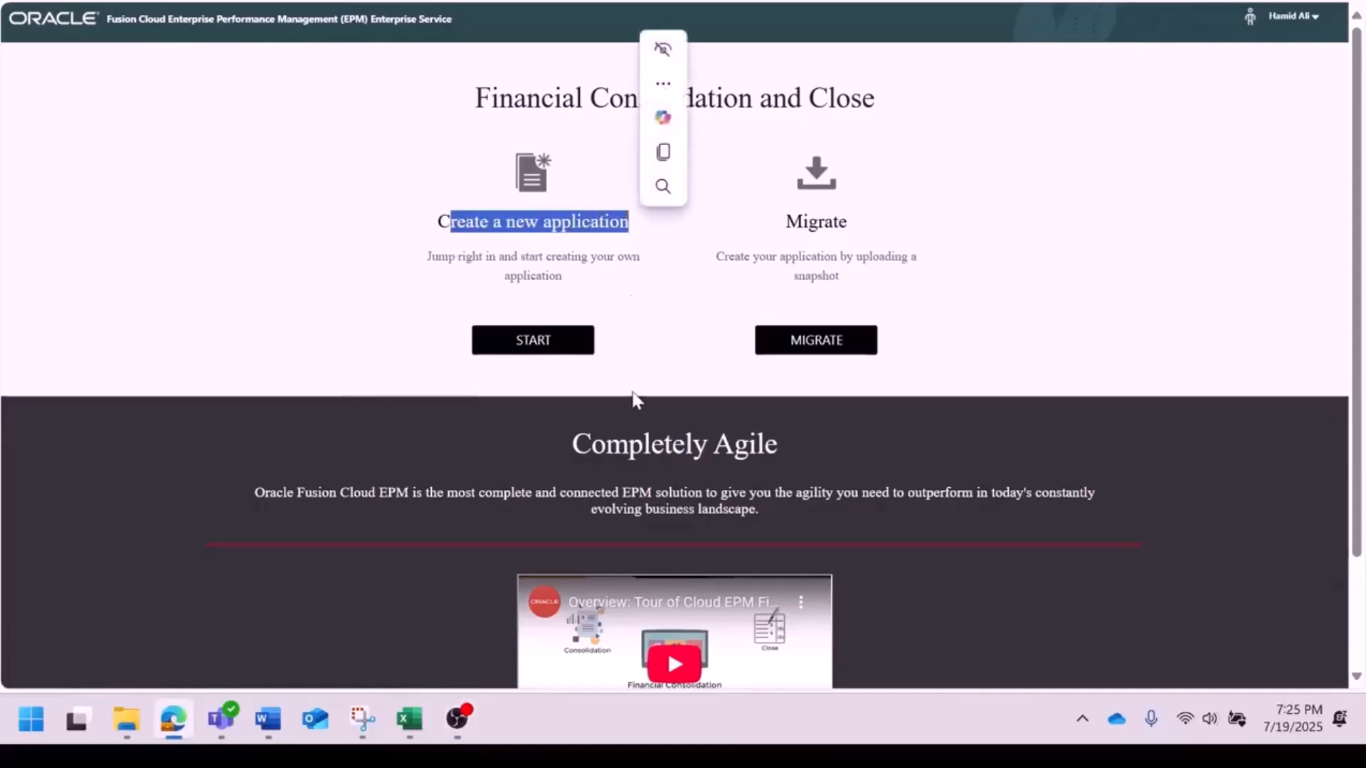
pyautogui.click(633, 346)
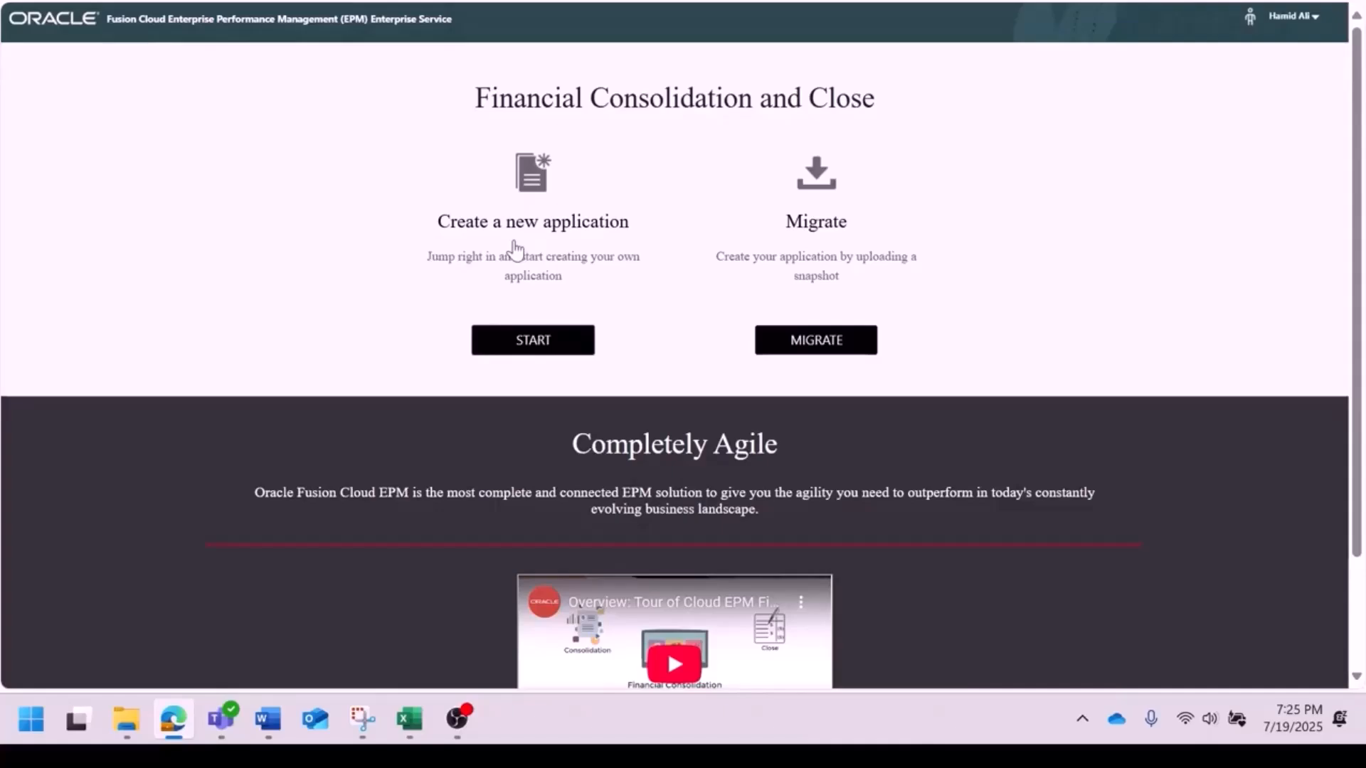
# Step: Start a new application named PJ_FCCS with the description "Oracle FCCS App for PJS" and continue to its details
pyautogui.click(549, 336)
pyautogui.click(251, 236)
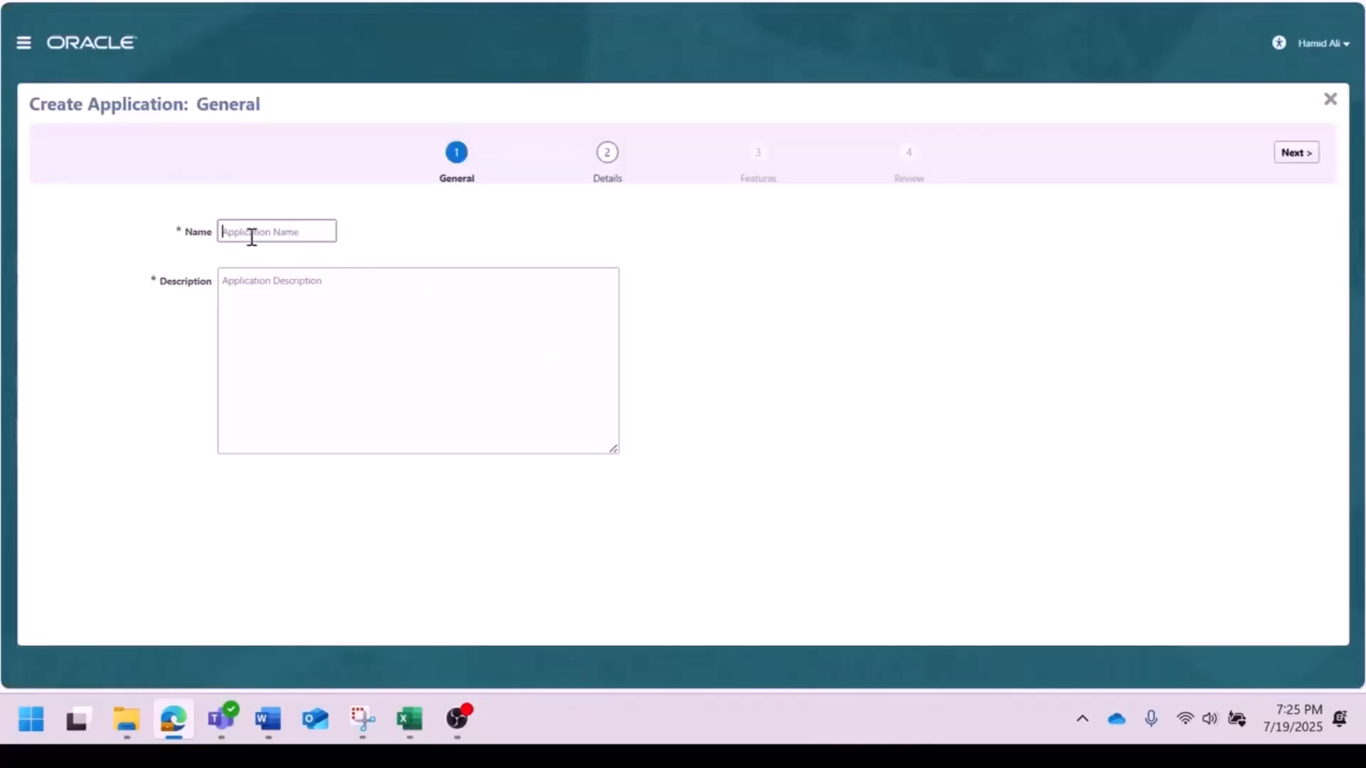
pyautogui.write('PJ_FCCS')
pyautogui.press('BackSpace')
pyautogui.press('Tab')
pyautogui.write('S')
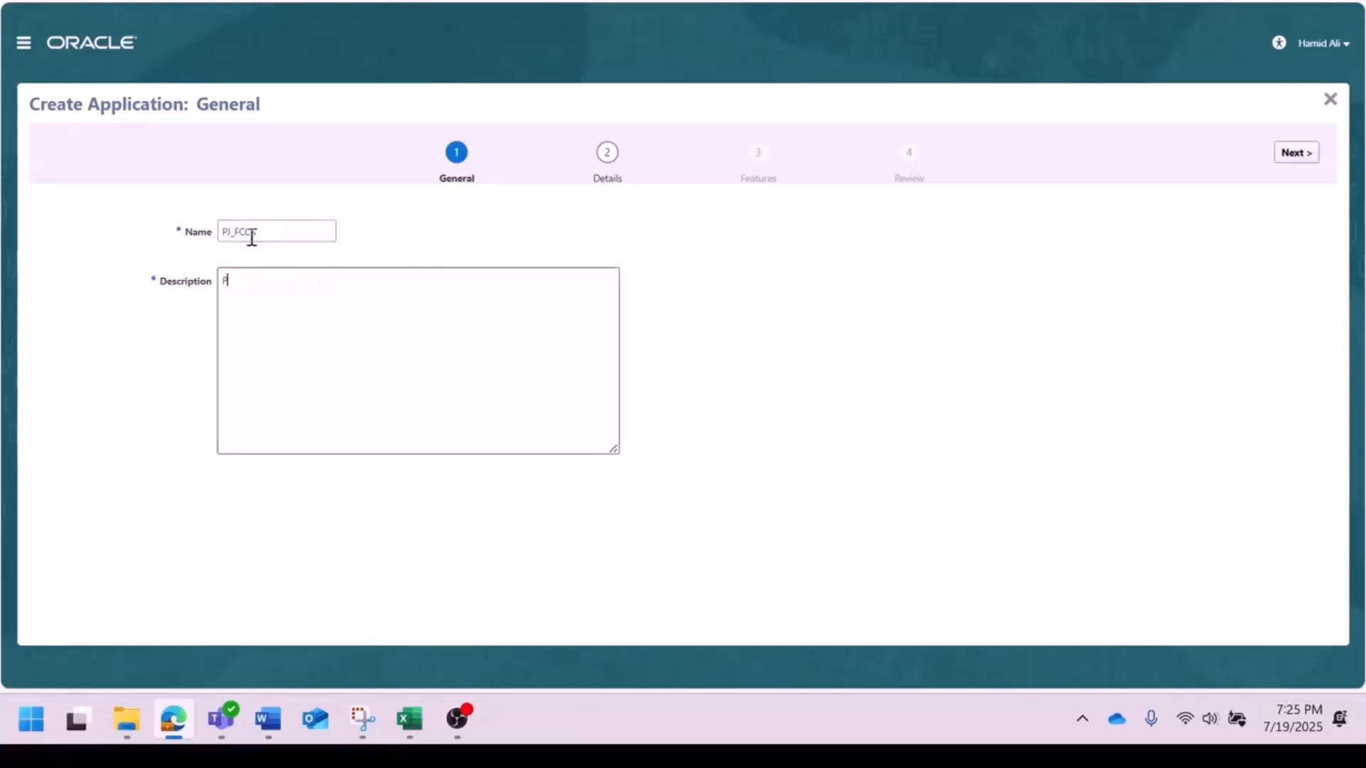
pyautogui.press('BackSpace')
pyautogui.write('Oracle FCCS App for PJS')
pyautogui.click(1293, 152)
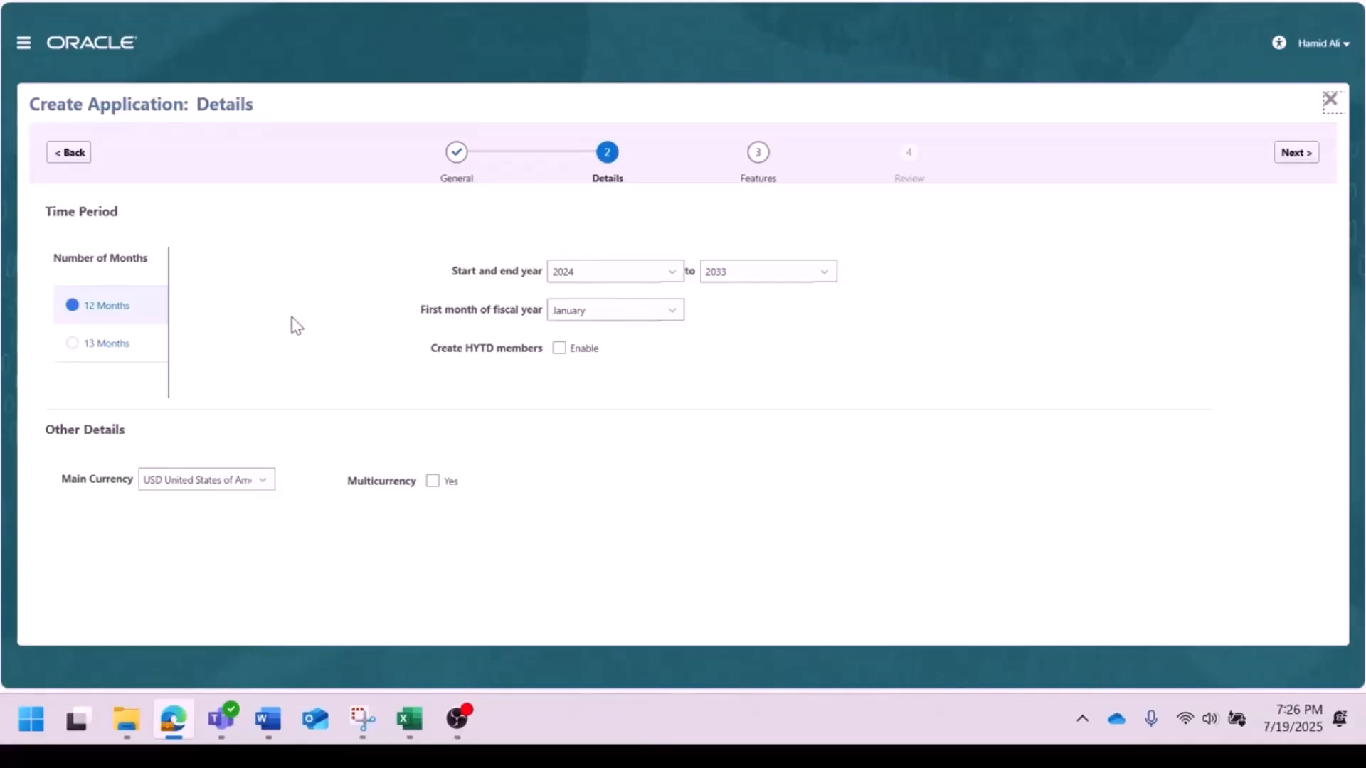
# Step: Use 12 months and USD United States of America Dollar as the main currency, enable multicurrency, and continue to the features
pyautogui.click(73, 306)
pyautogui.click(197, 481)
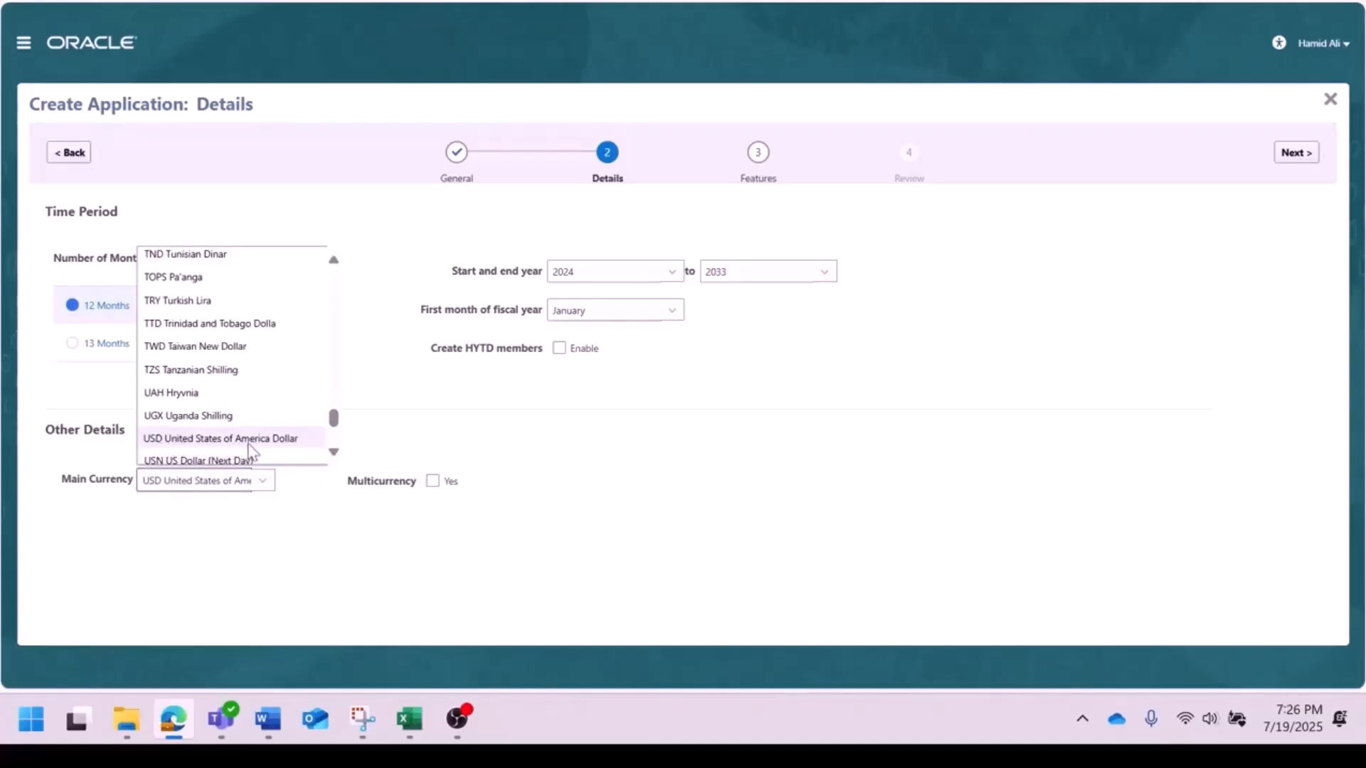
pyautogui.click(363, 548)
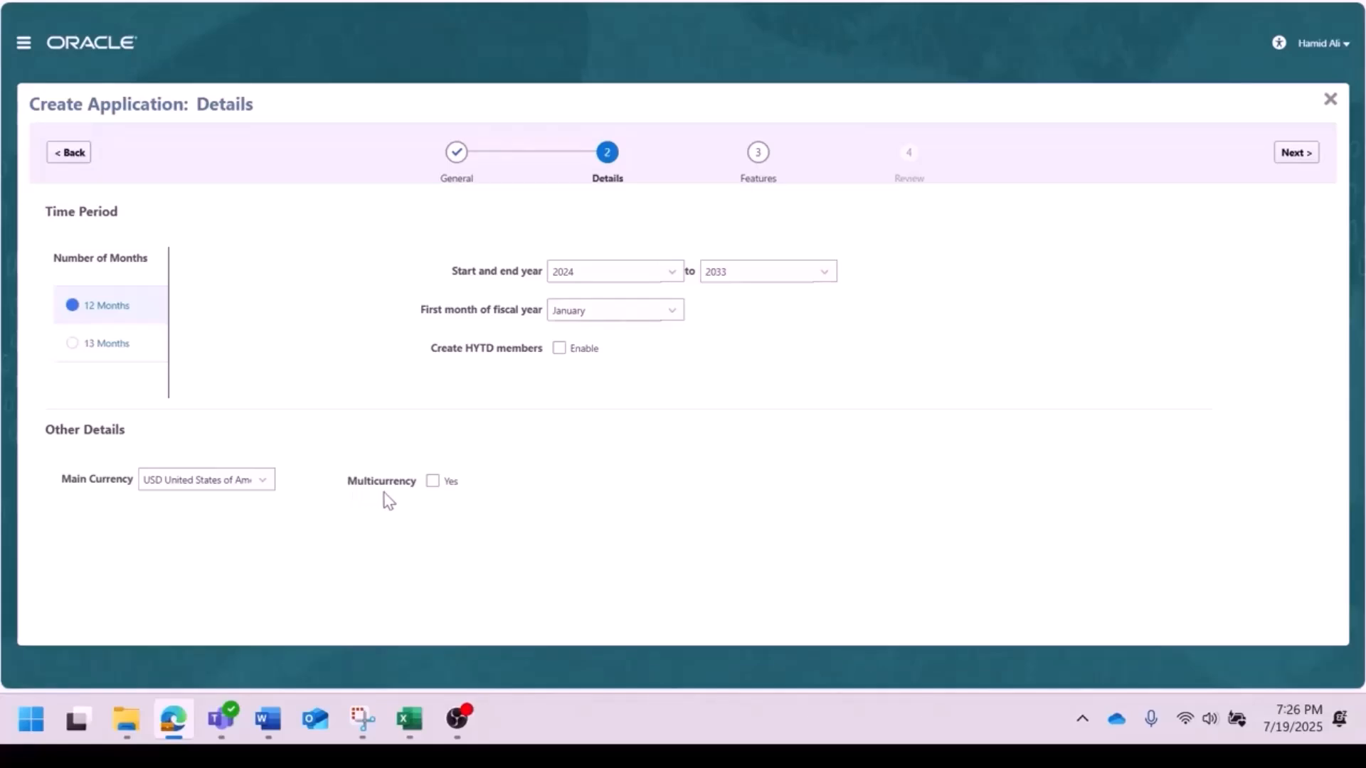
pyautogui.click(432, 490)
pyautogui.click(1285, 155)
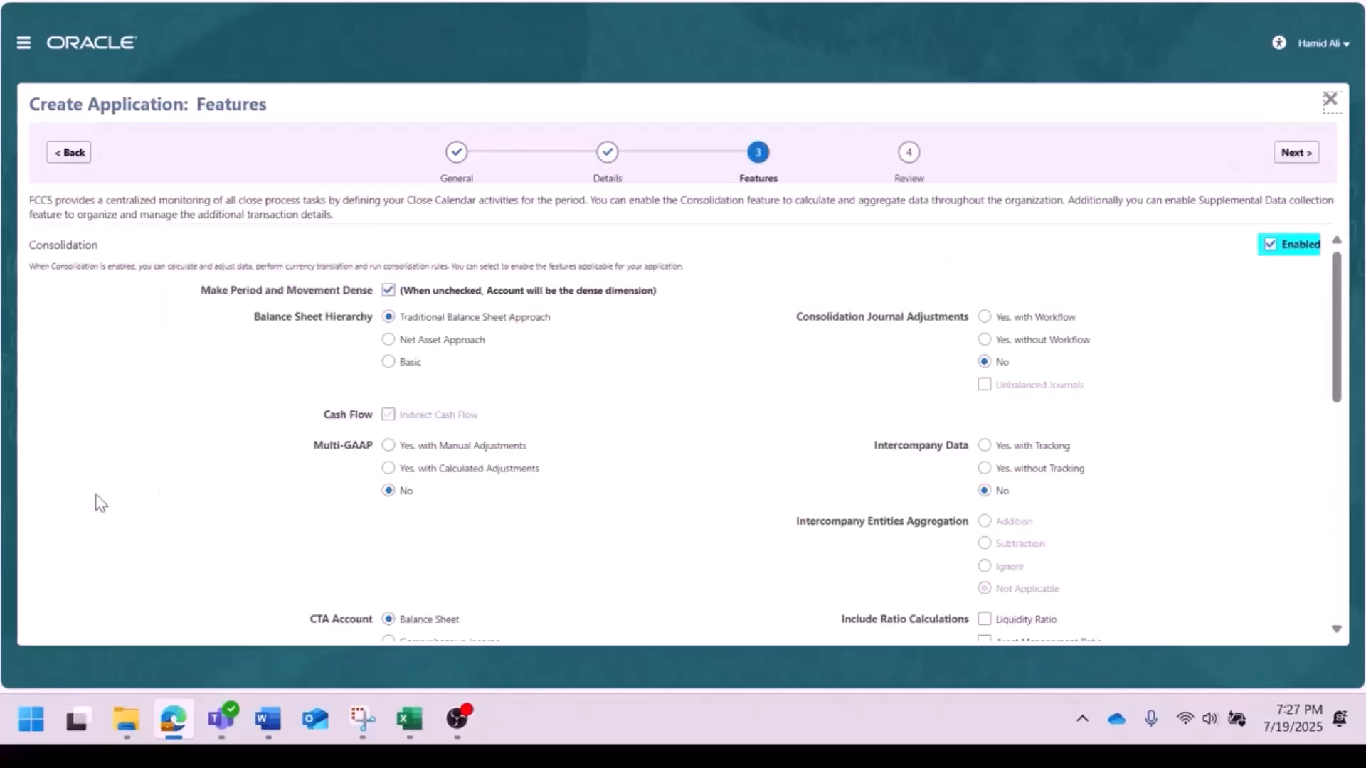
# Step: Keep Consolidation enabled with the Traditional Balance Sheet Approach, and set Multi-GAAP to Yes, with Manual Adjustments
pyautogui.click(1268, 246)
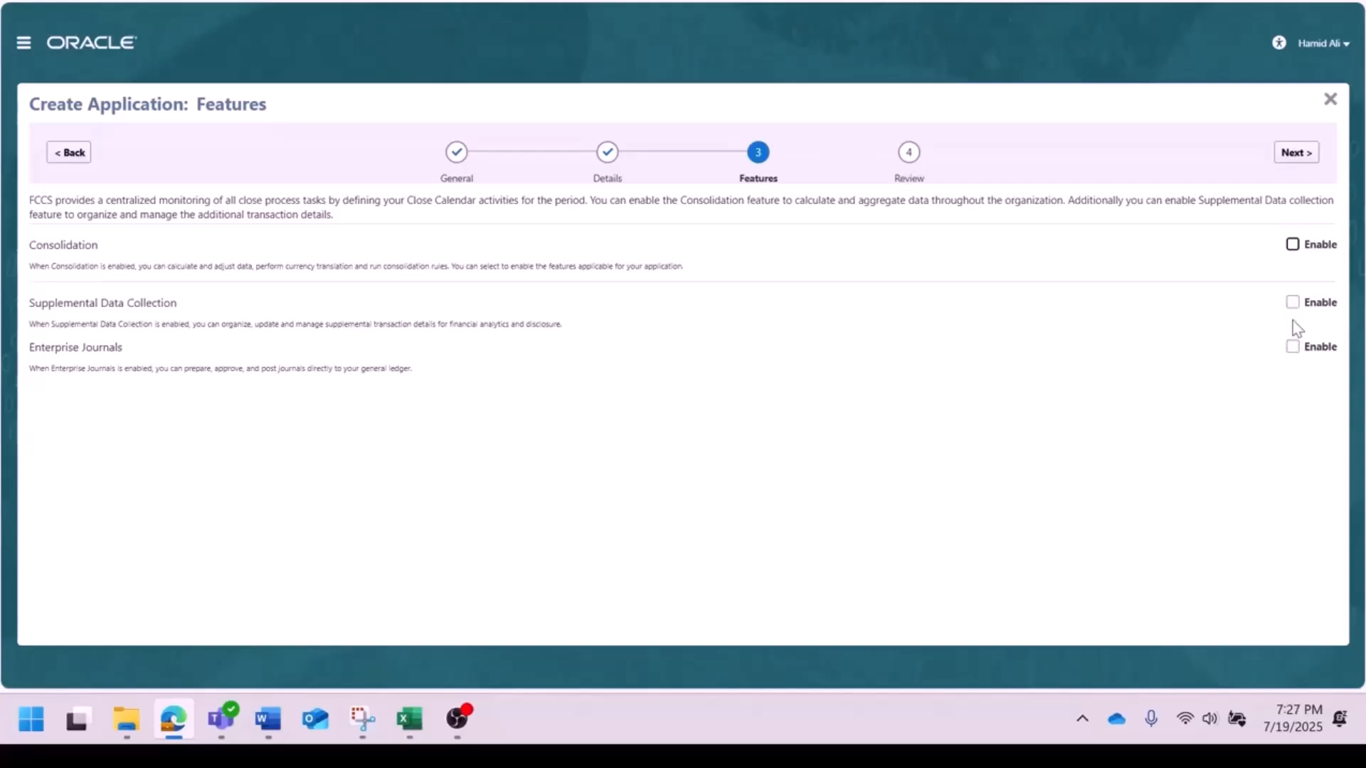
pyautogui.click(1293, 254)
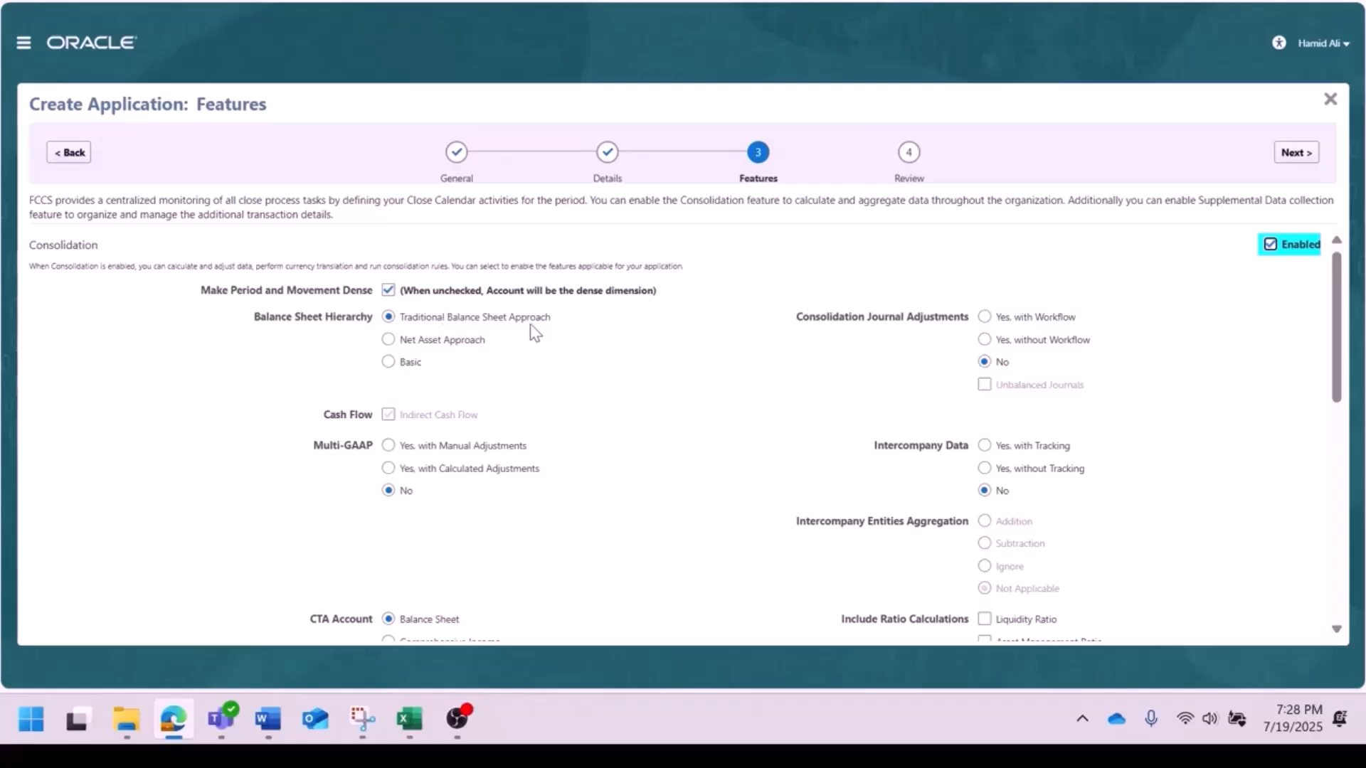
pyautogui.click(388, 318)
pyautogui.click(388, 446)
# Step: Name the first three custom dimensions Location, Cost Center and Product
pyautogui.scroll(-5, 517, 462)
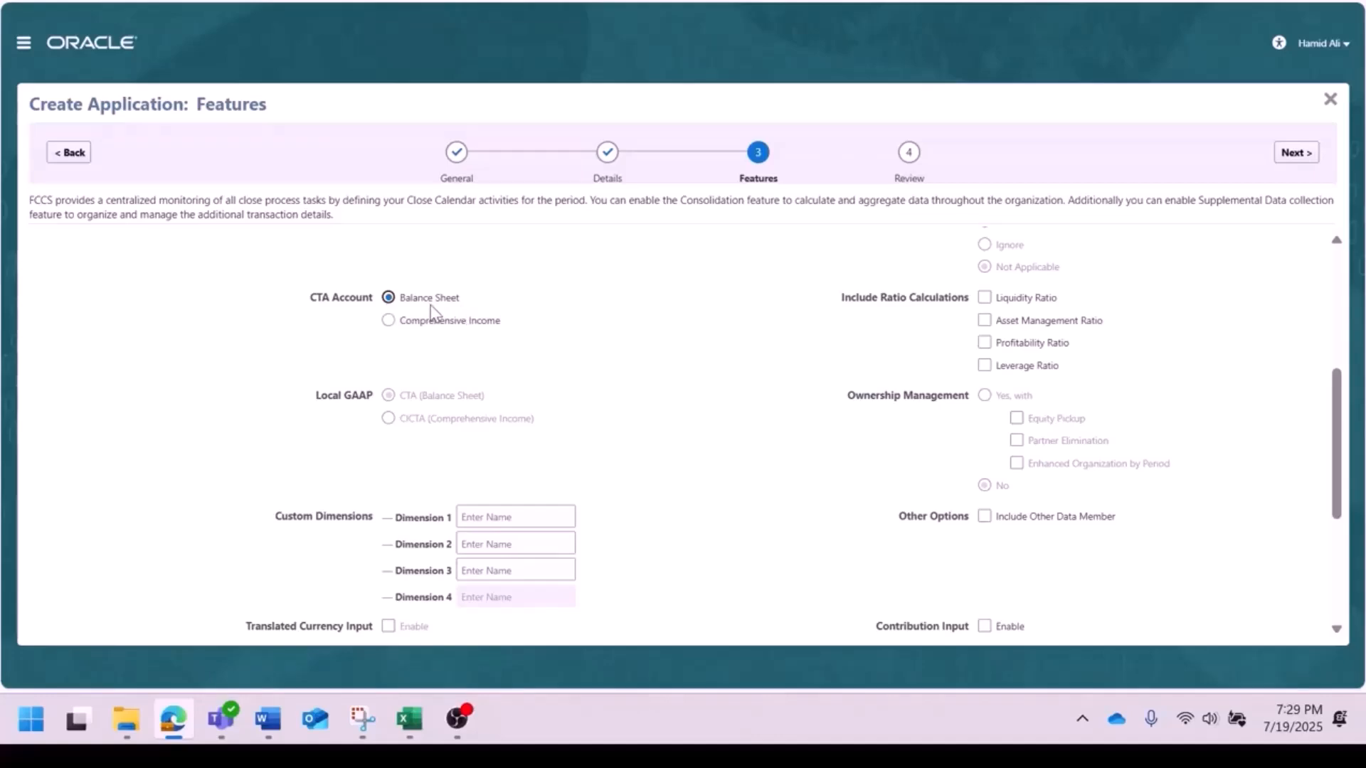
pyautogui.scroll(-1, 434, 327)
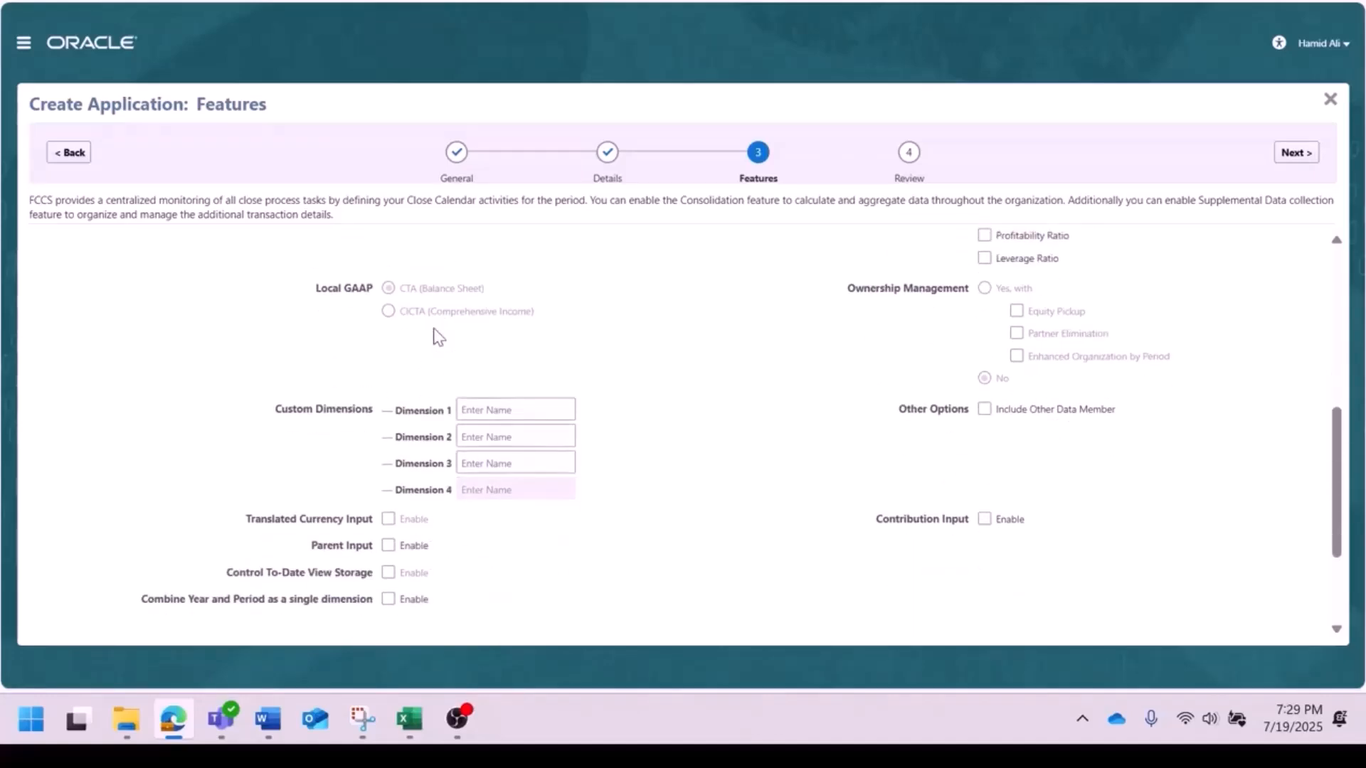
pyautogui.click(500, 403)
pyautogui.write('Location')
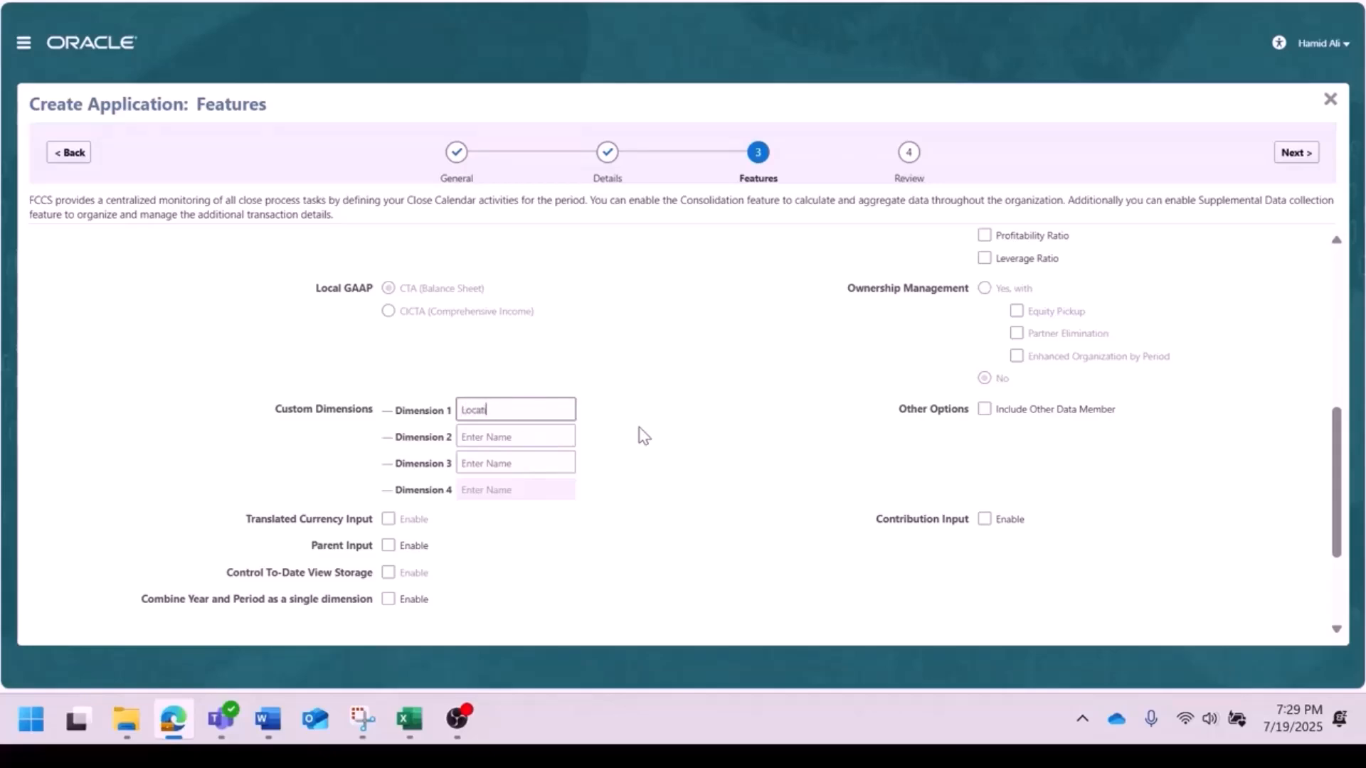
pyautogui.press('Tab')
pyautogui.write('VC')
pyautogui.press('BackSpace')
pyautogui.press('BackSpace')
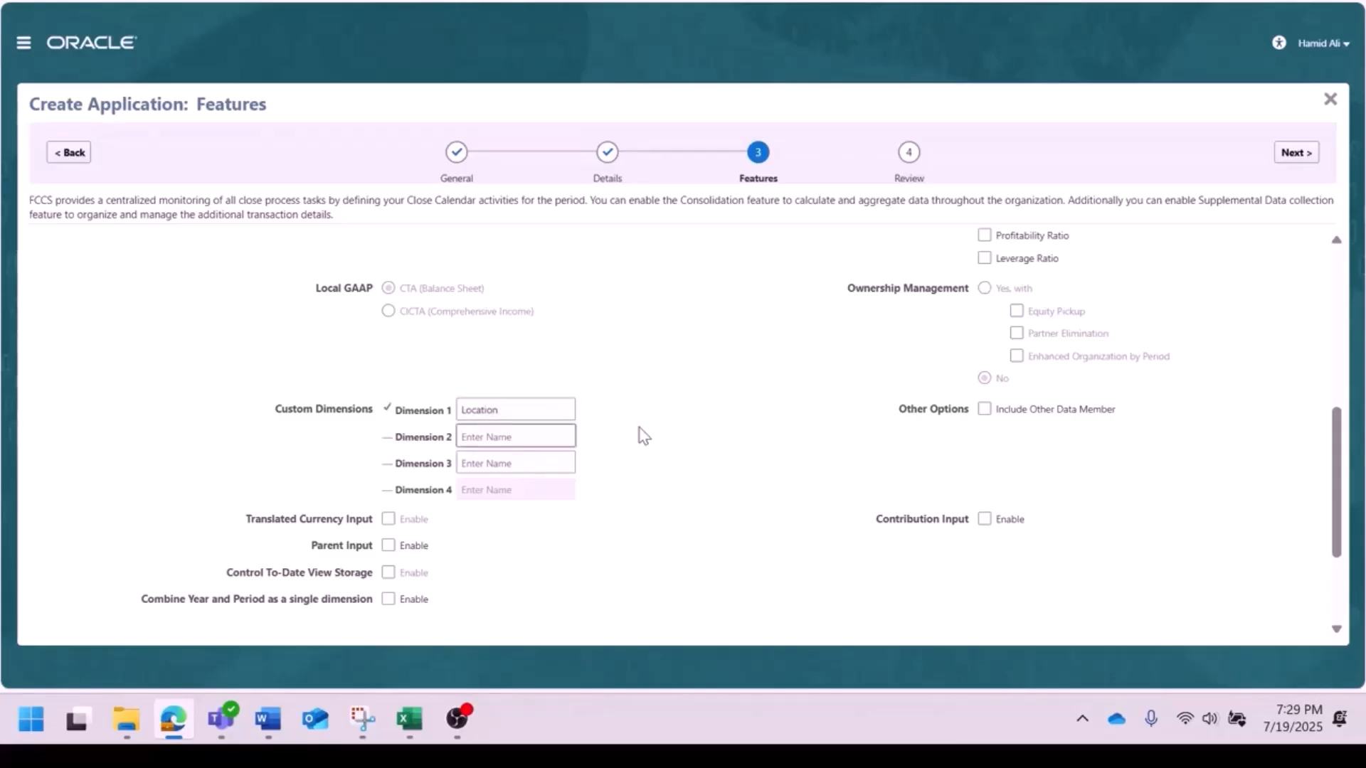
pyautogui.write('Cost Center')
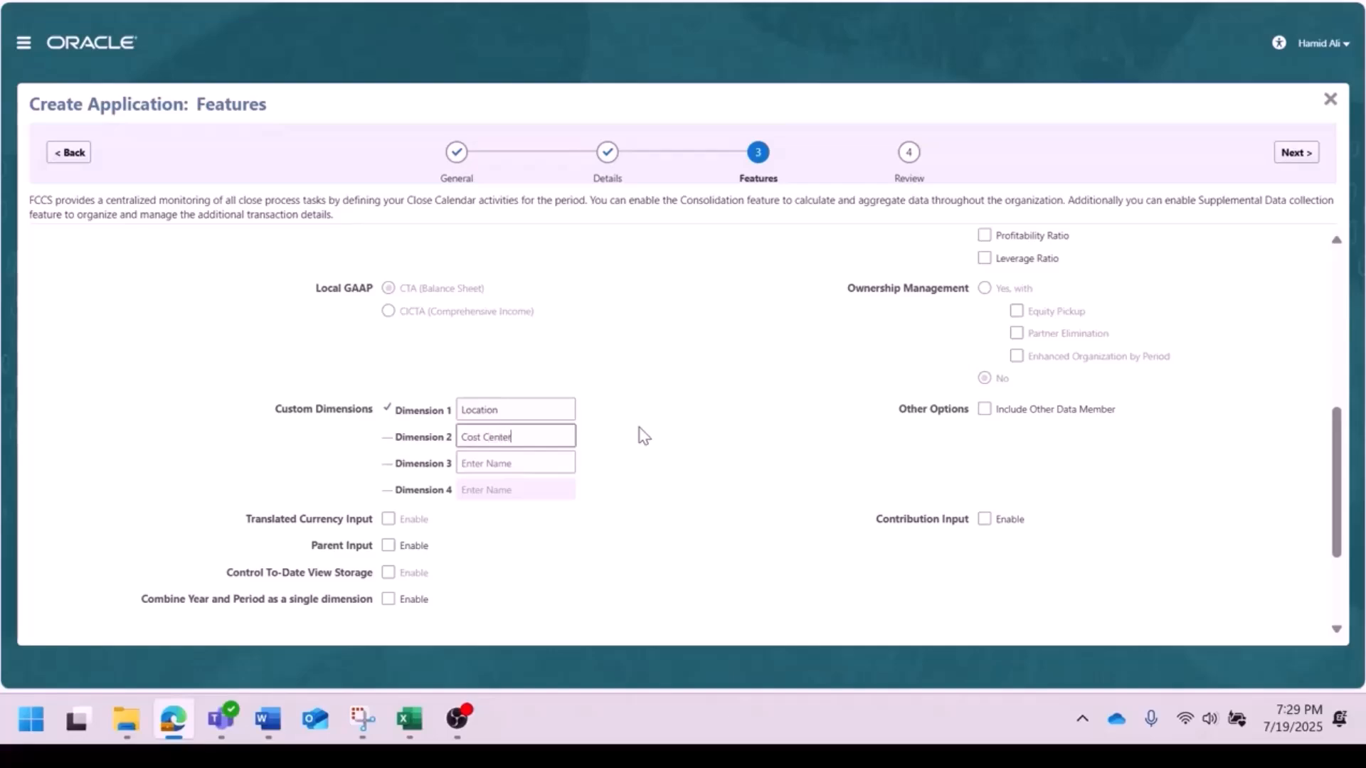
pyautogui.press('Tab')
pyautogui.write('Product')
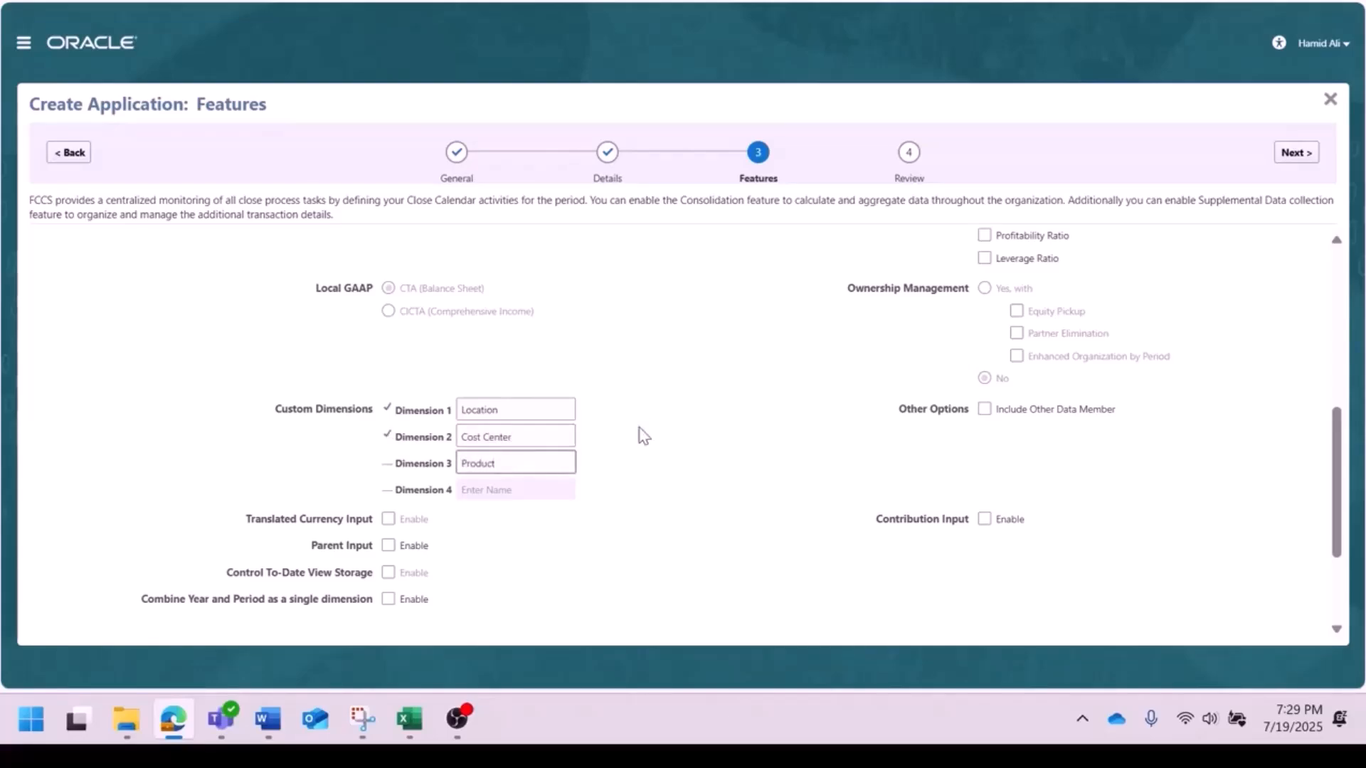
# Step: Enable Parent Input for the consolidation features
pyautogui.click(388, 545)
pyautogui.scroll(-2, 473, 580)
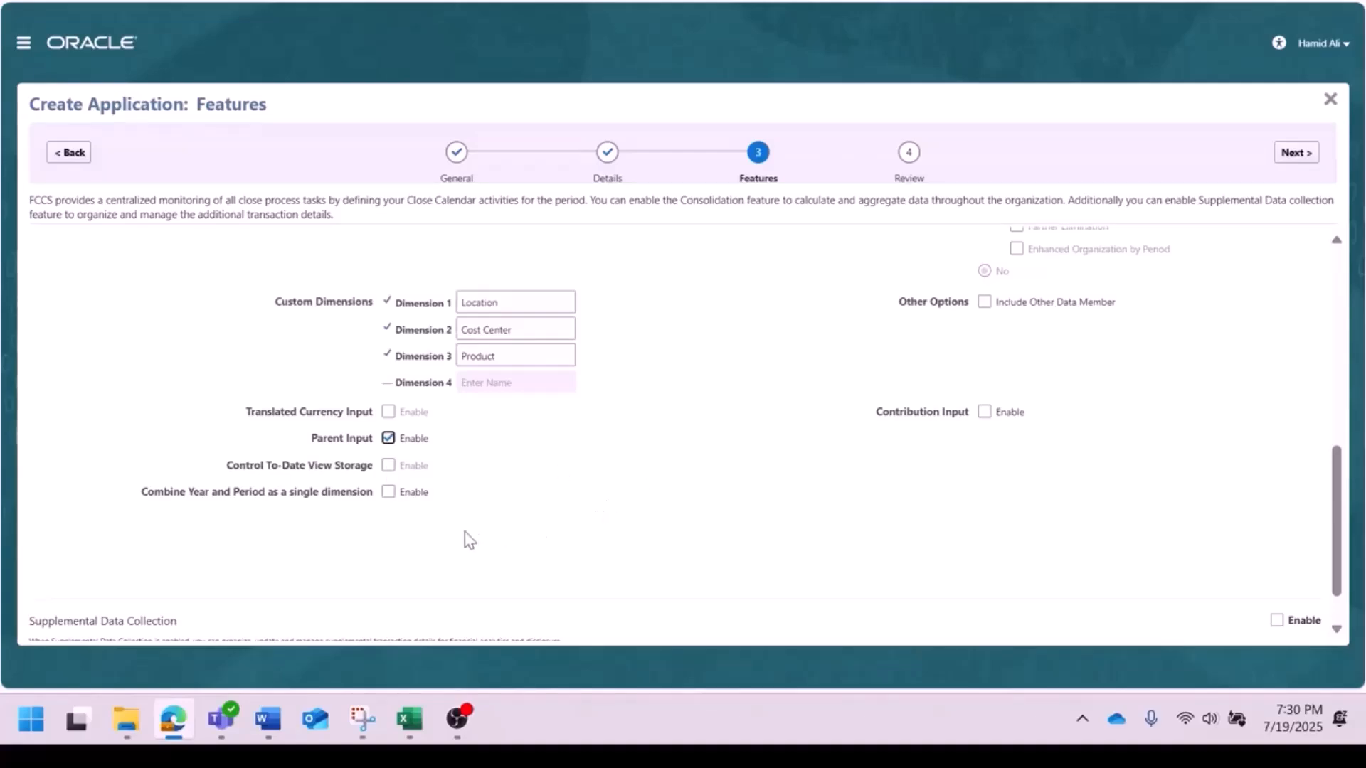
pyautogui.scroll(-1, 469, 541)
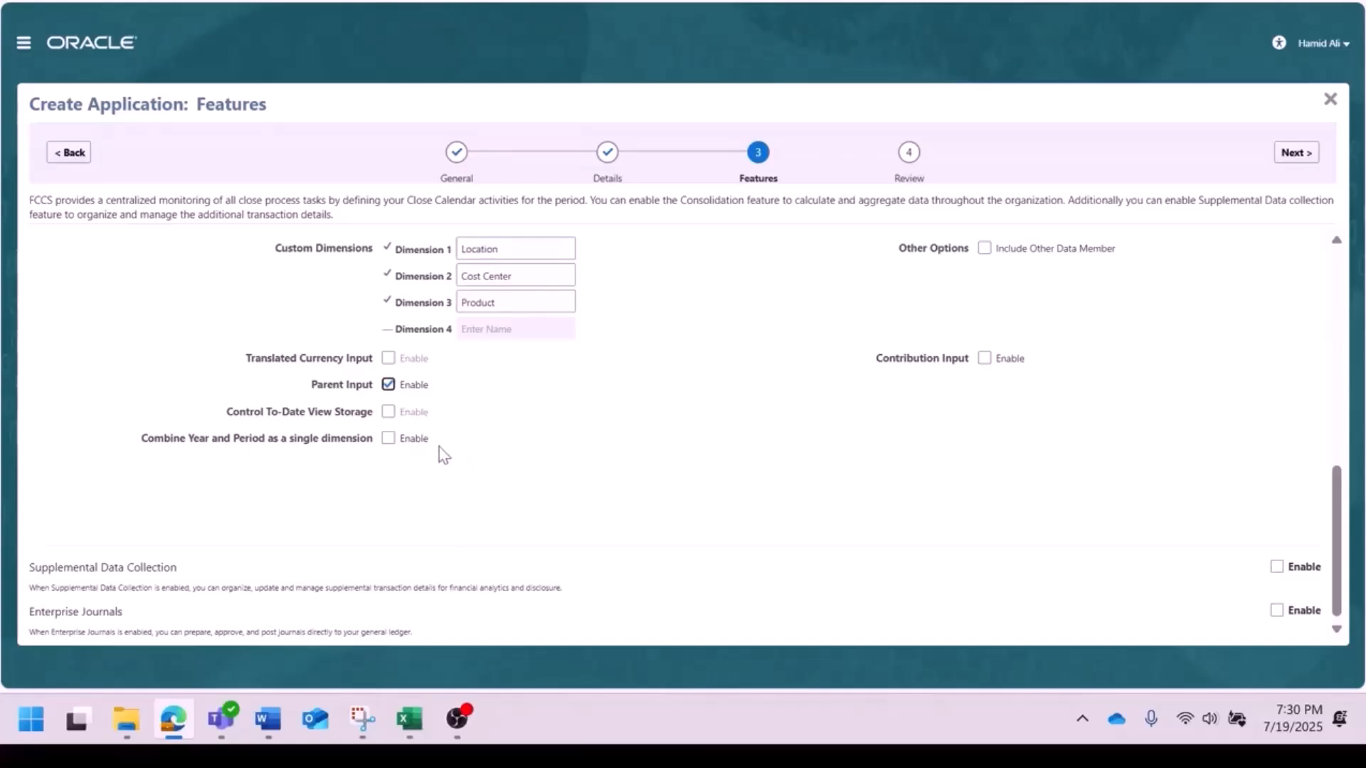
# Step: Set Consolidation Journal Adjustments to Yes, with Workflow, and Intercompany Data to Yes, with Tracking
pyautogui.scroll(8, 899, 463)
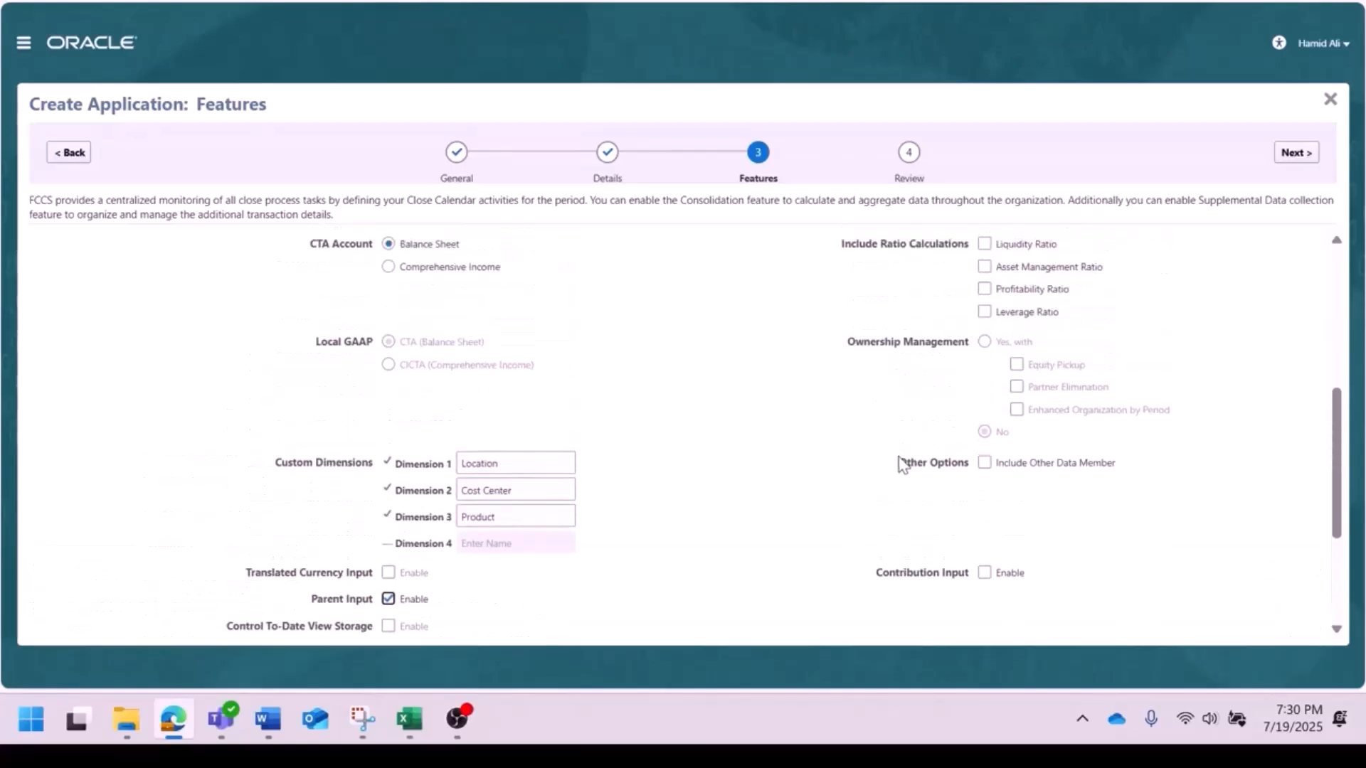
pyautogui.scroll(3, 901, 462)
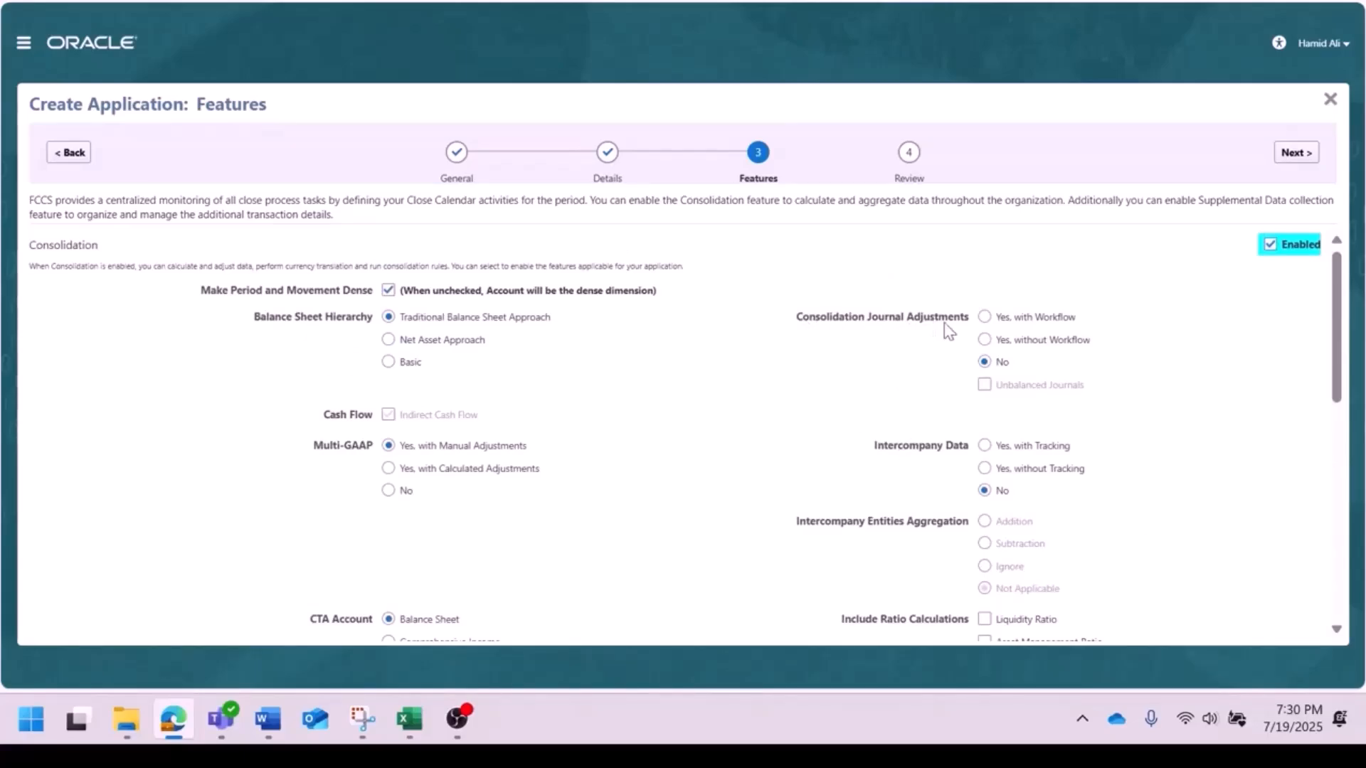
pyautogui.click(984, 317)
pyautogui.scroll(-2, 1063, 400)
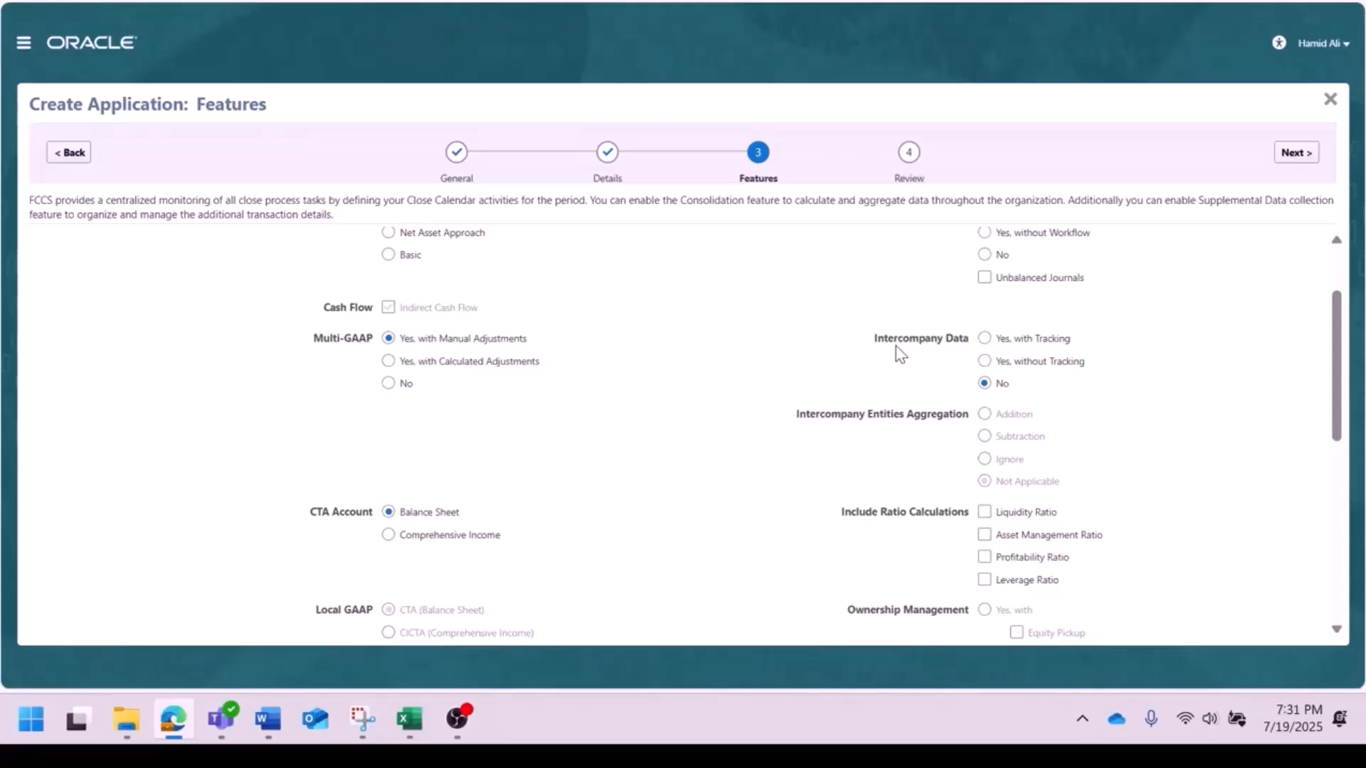
pyautogui.click(985, 340)
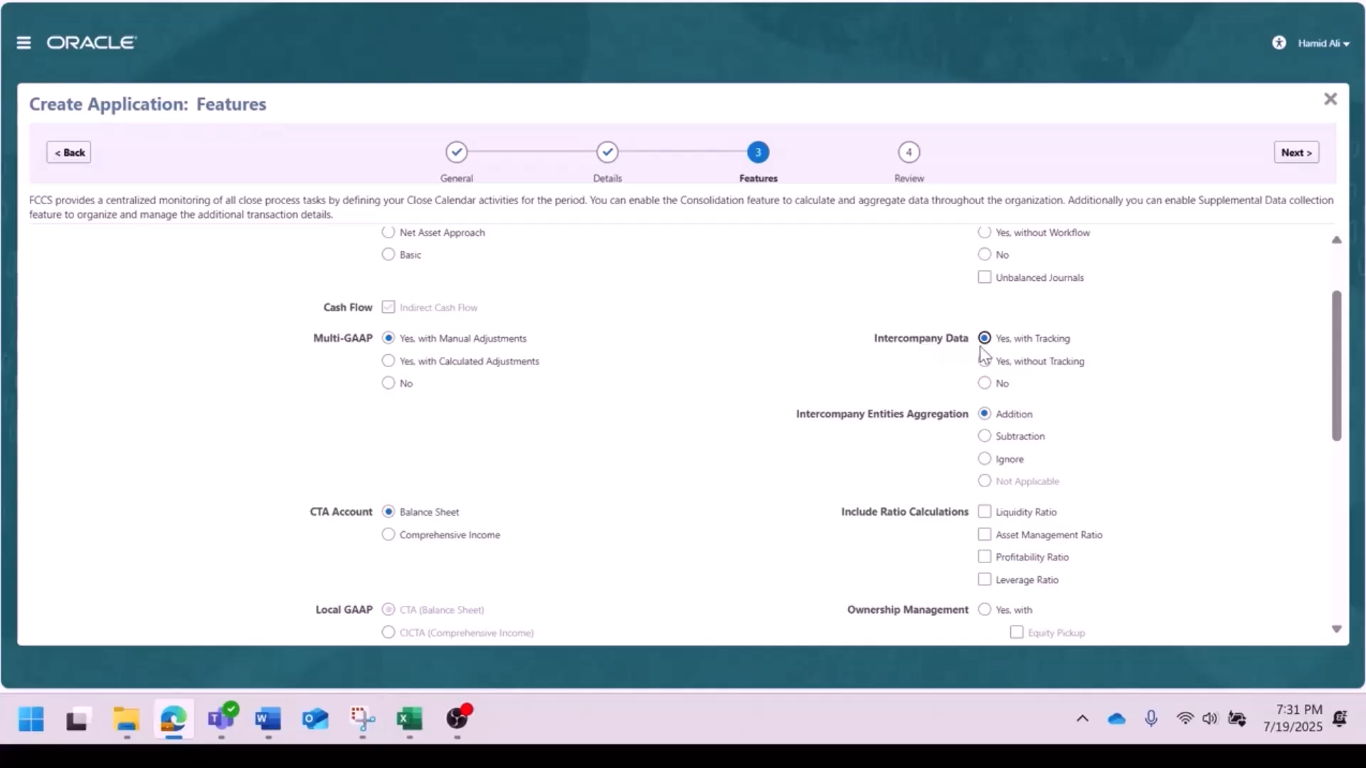
# Step: Include the Liquidity, Asset Management, Profitability and Leverage ratio calculations
pyautogui.scroll(-1, 986, 363)
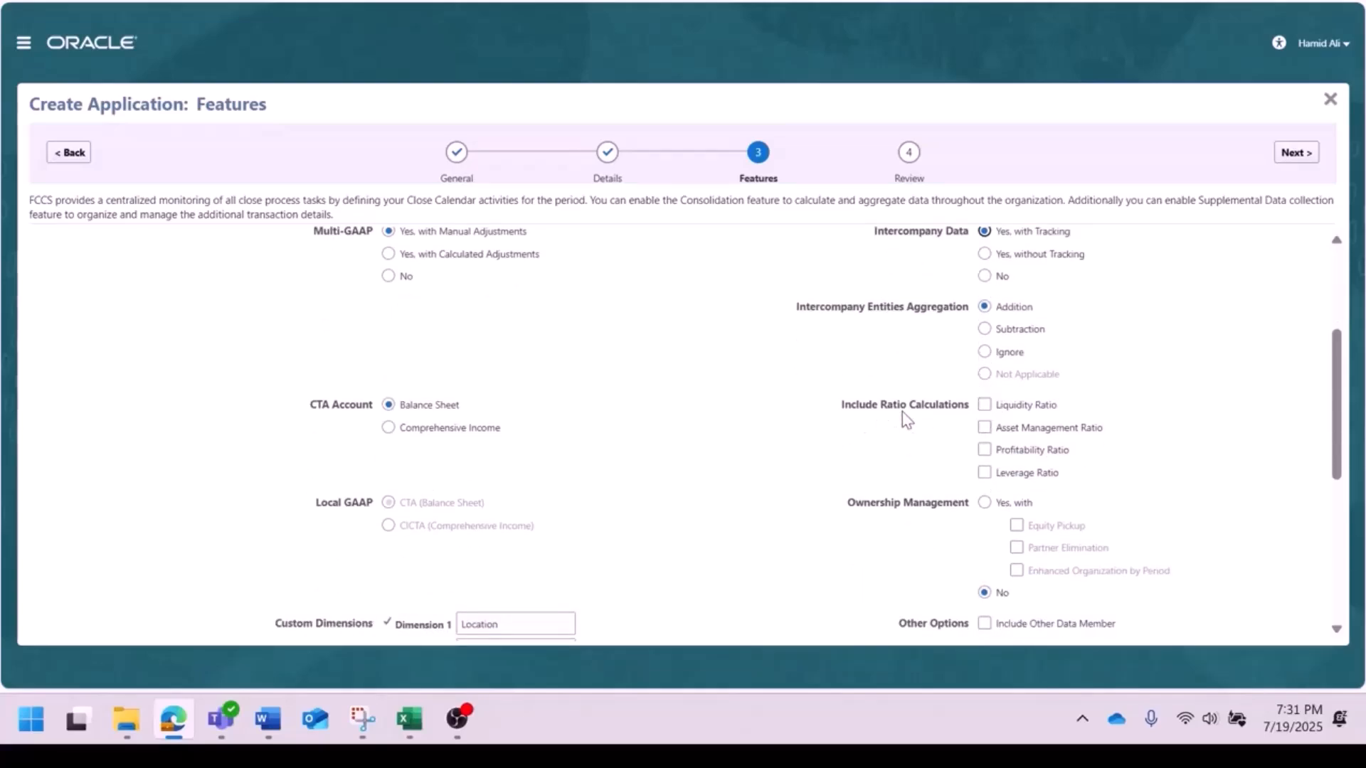
pyautogui.click(984, 408)
pyautogui.click(985, 427)
pyautogui.click(984, 450)
pyautogui.click(985, 472)
# Step: Enable Ownership Management with Equity Pickup, Partner Elimination and Enhanced Organization by Period, and include the Other Data member
pyautogui.scroll(-2, 996, 476)
pyautogui.scroll(-2, 994, 478)
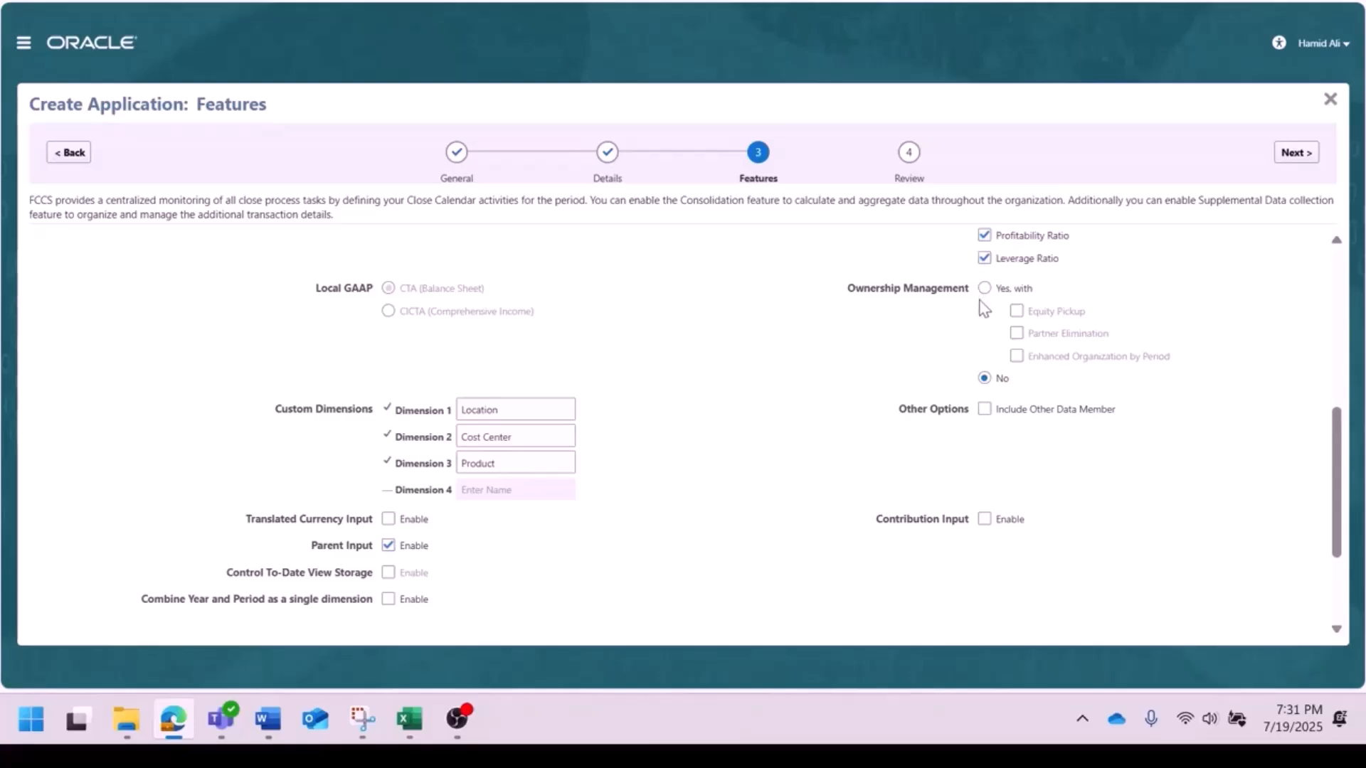
pyautogui.click(984, 288)
pyautogui.click(1016, 311)
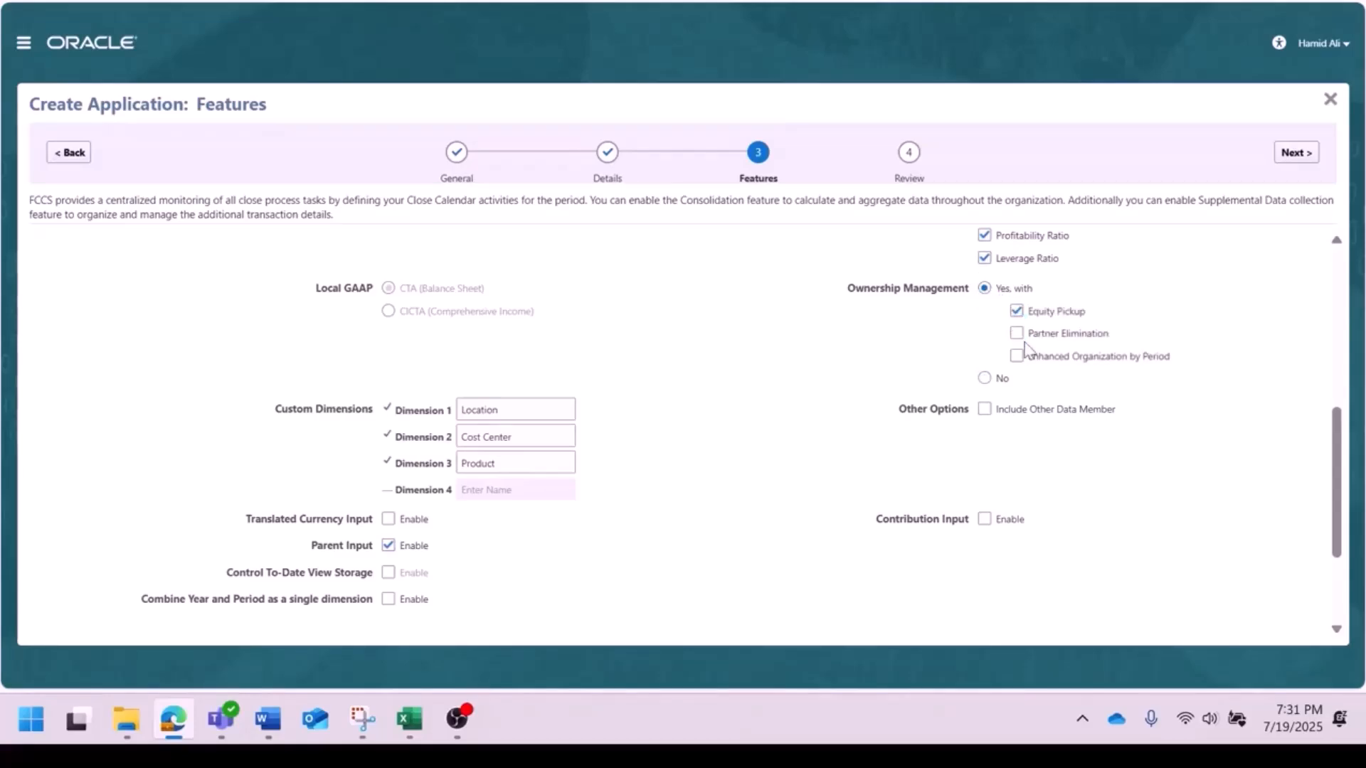
pyautogui.click(1017, 333)
pyautogui.click(1019, 356)
pyautogui.click(986, 411)
# Step: Review the application's settings summary and create the application
pyautogui.click(1293, 156)
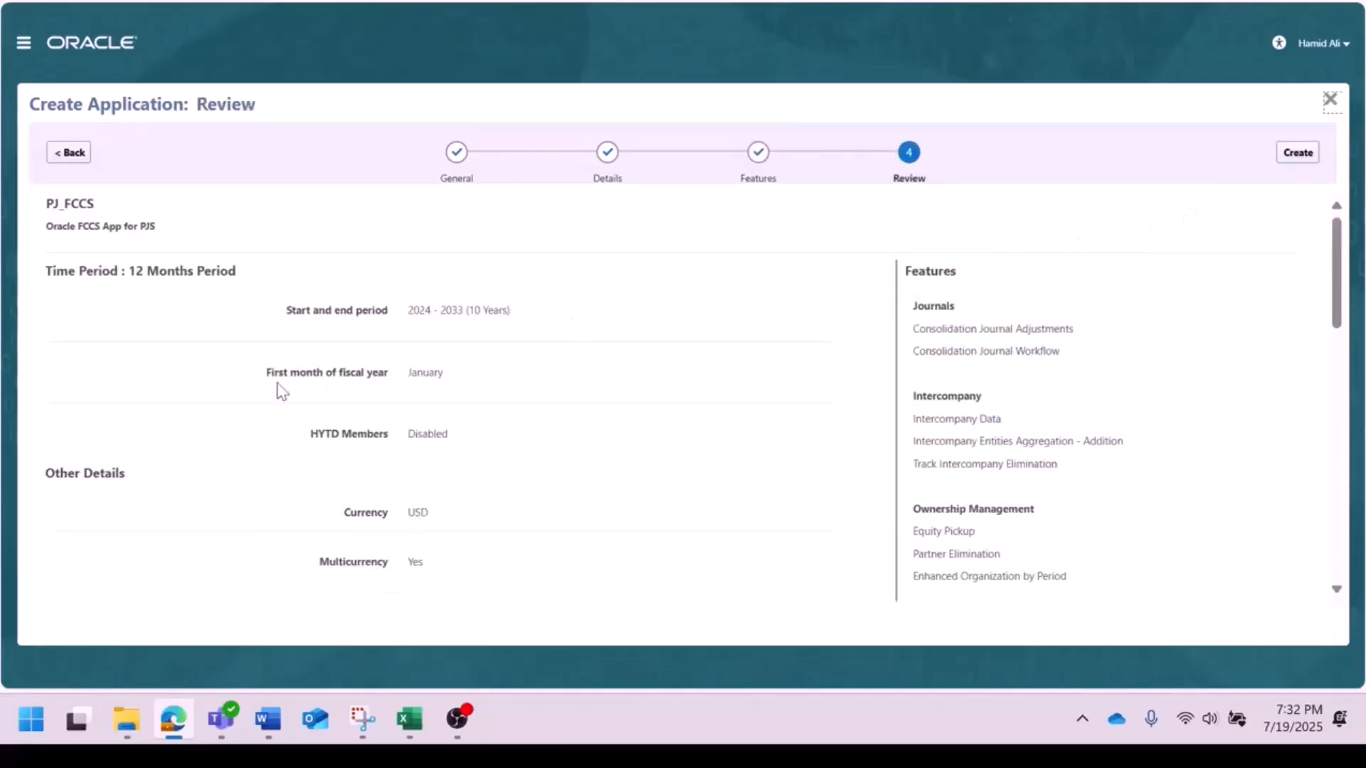
pyautogui.scroll(-2, 415, 299)
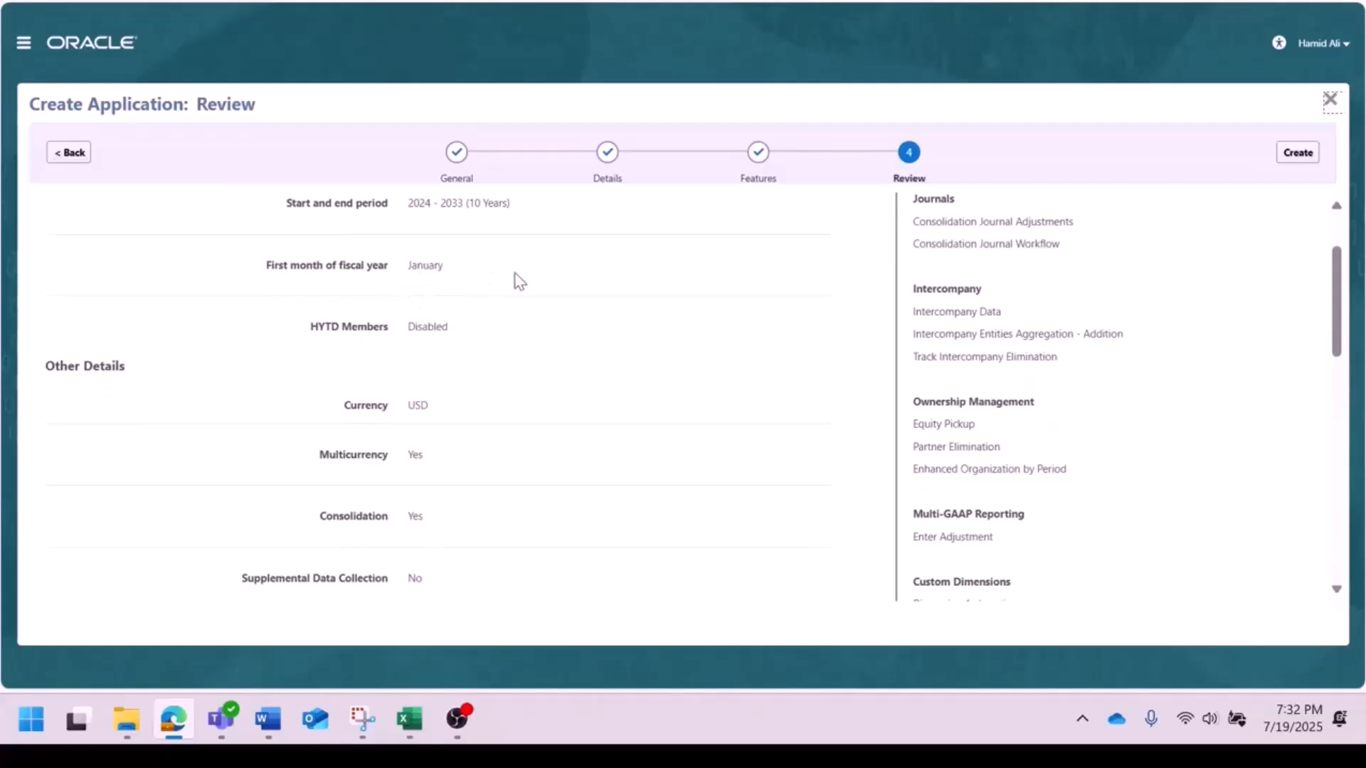
pyautogui.scroll(-2, 518, 282)
pyautogui.scroll(-5, 518, 282)
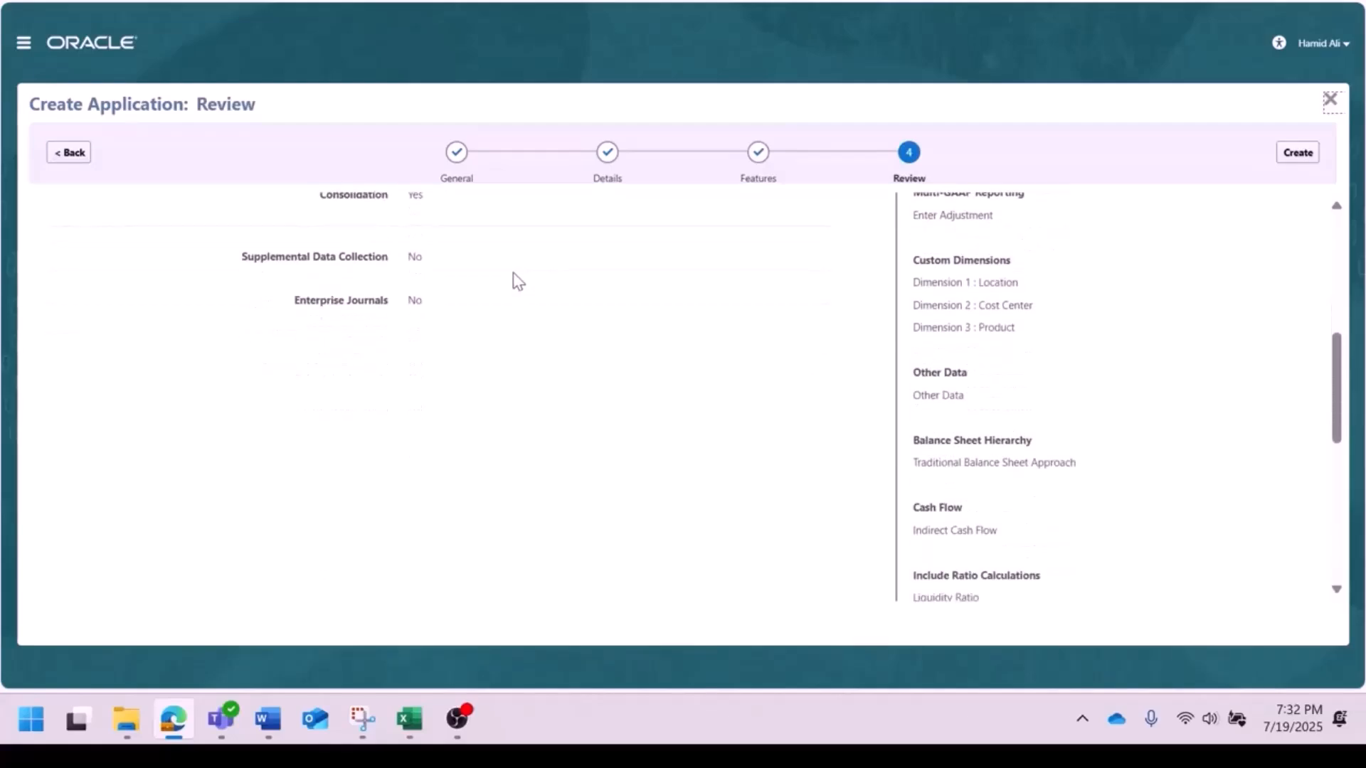
pyautogui.click(1306, 155)
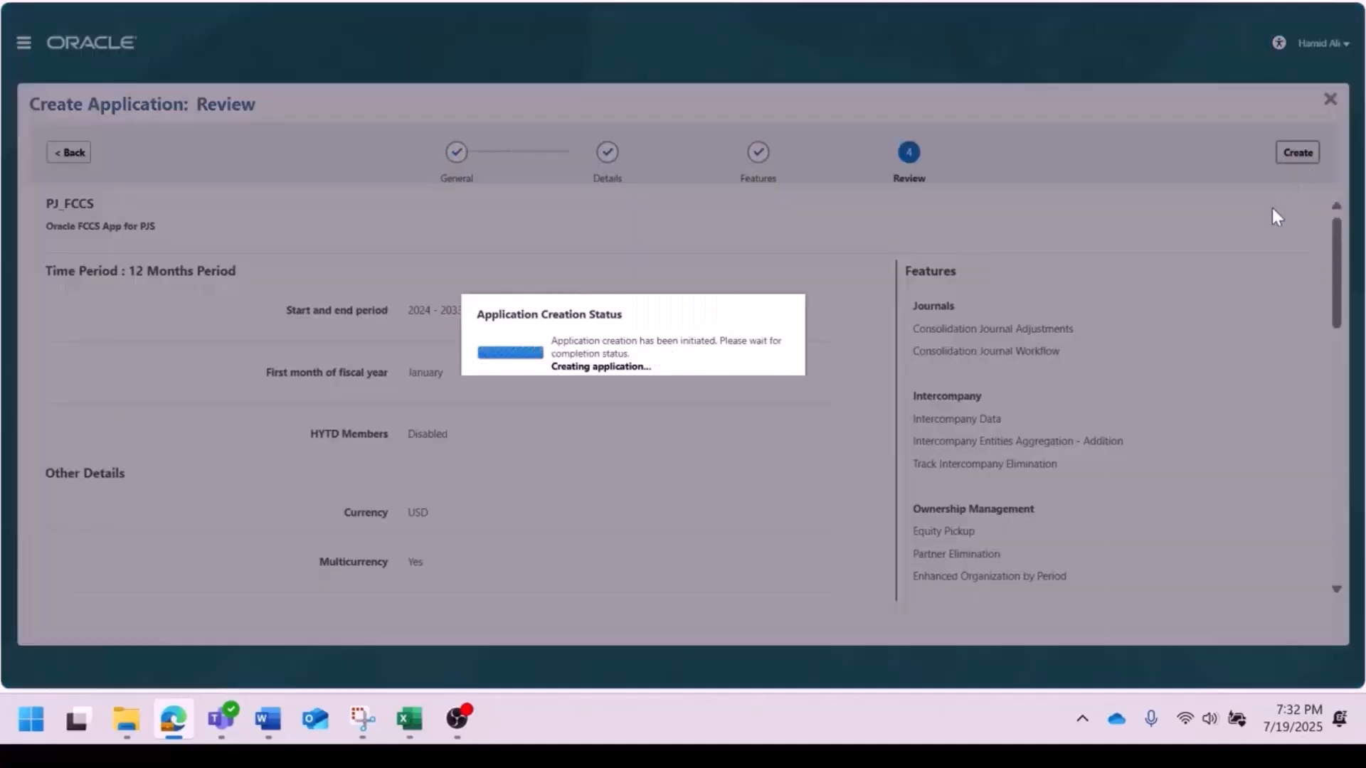